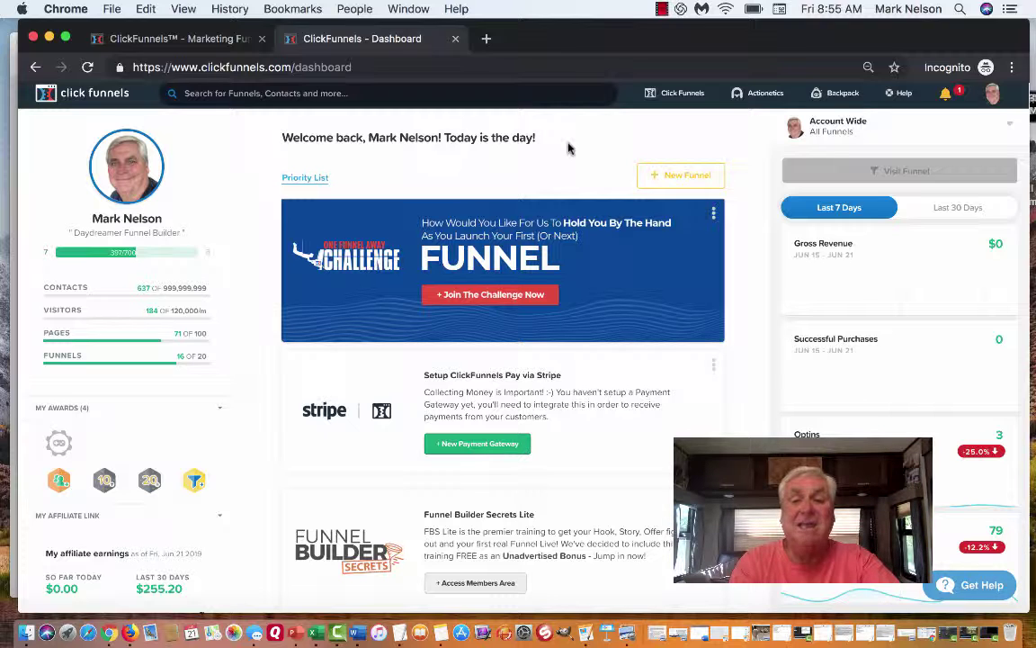
# Open the list of all funnels from the account dashboard.
pyautogui.moveTo(671, 98)
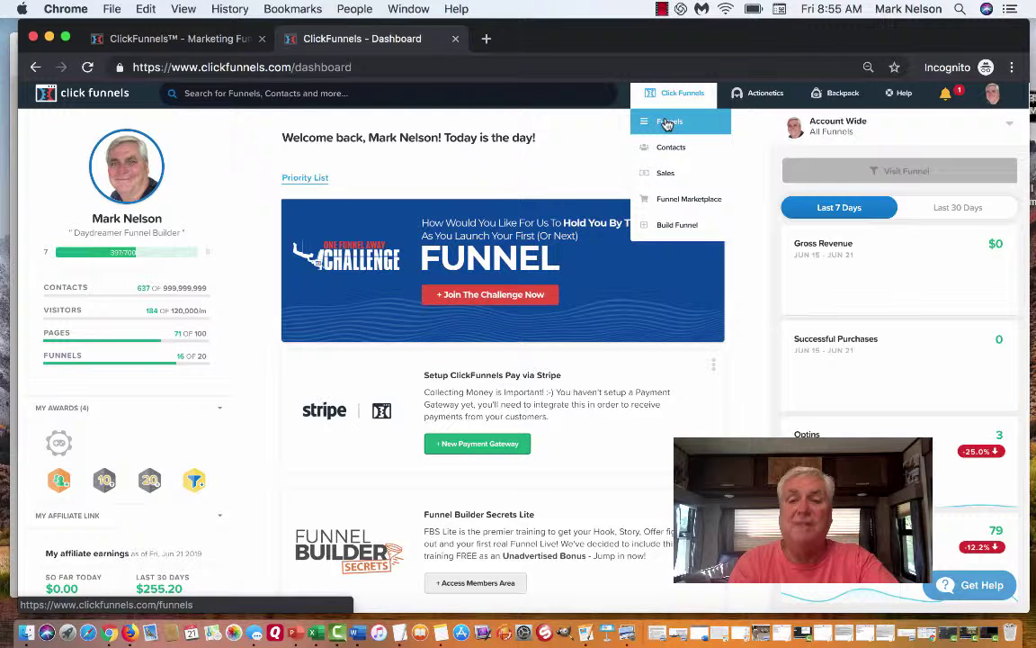
pyautogui.click(666, 125)
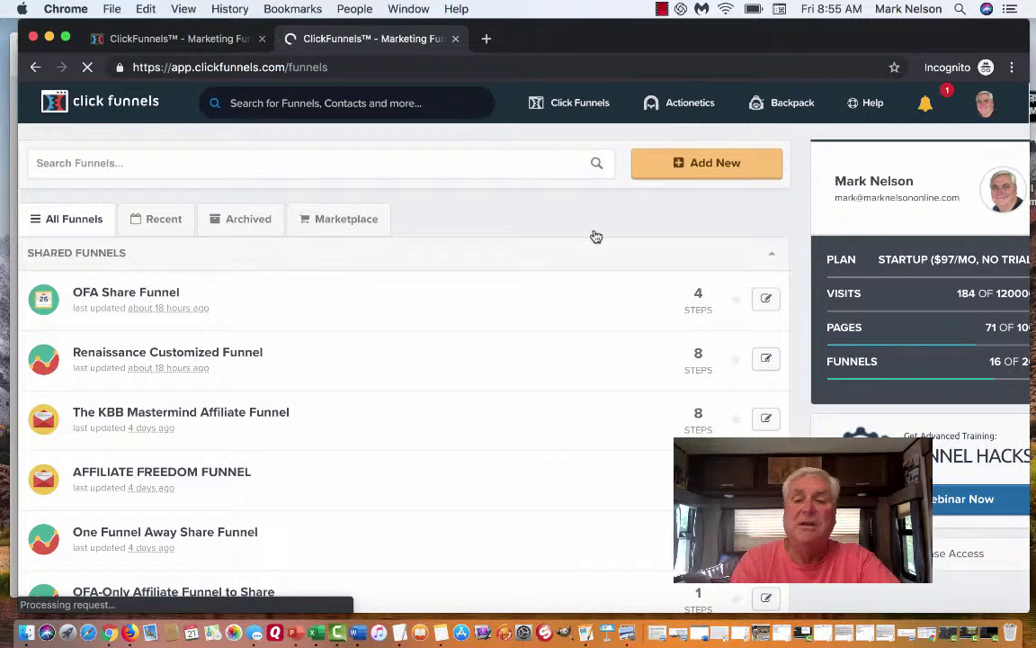
# Look through the shared and ungrouped funnels to find one that is no longer needed.
pyautogui.scroll(-4, 512, 248)
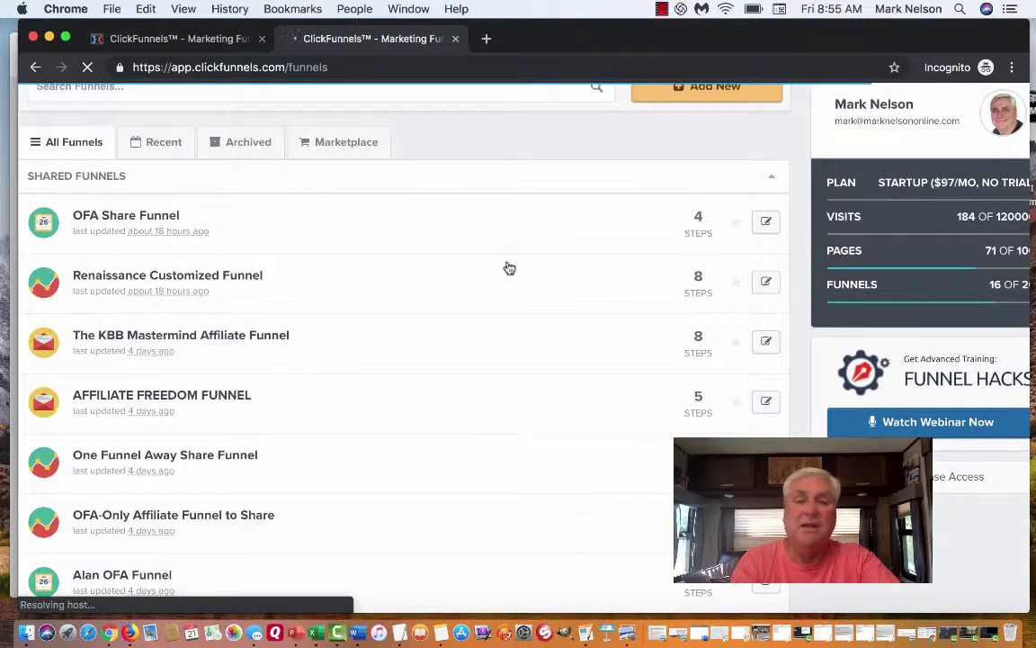
pyautogui.scroll(1, 507, 266)
pyautogui.scroll(-3, 508, 266)
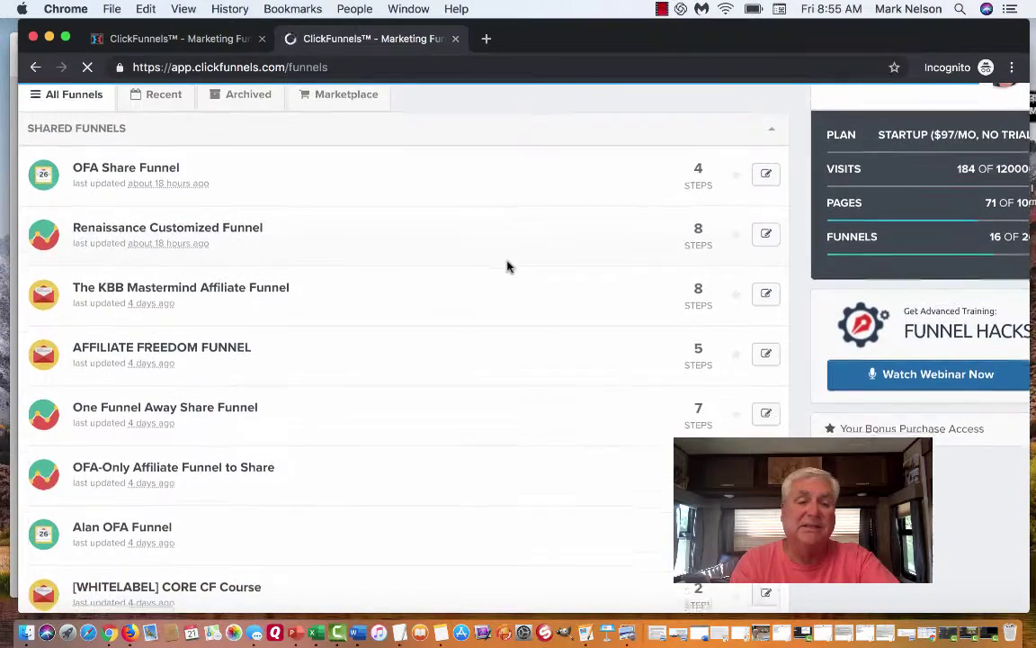
pyautogui.scroll(-2, 507, 266)
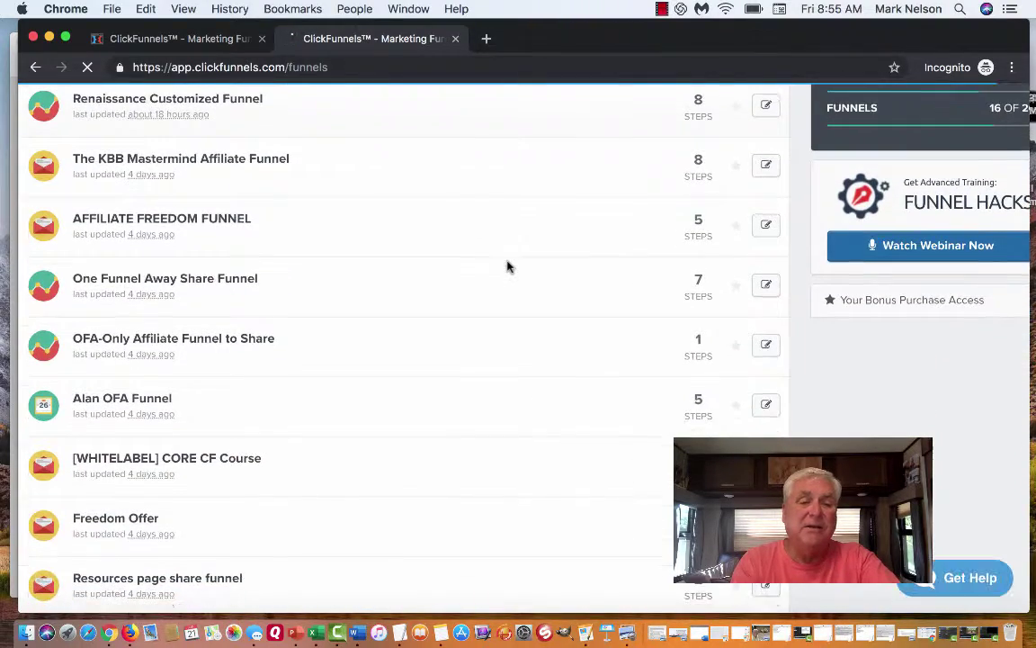
pyautogui.scroll(-3, 507, 266)
pyautogui.scroll(-1, 507, 266)
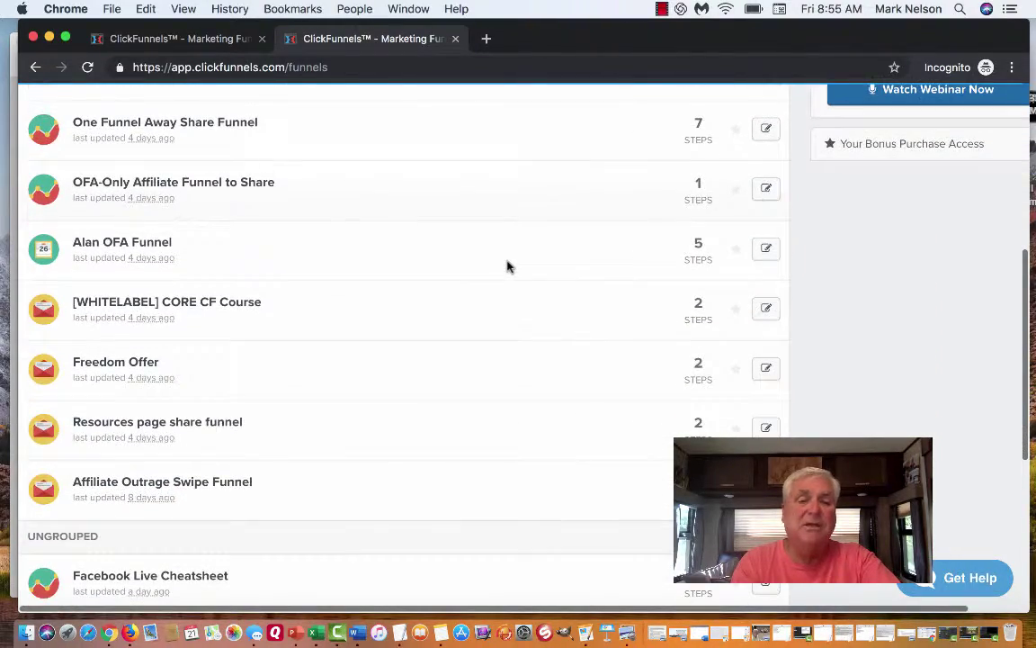
pyautogui.scroll(-2, 507, 266)
pyautogui.scroll(10, 507, 266)
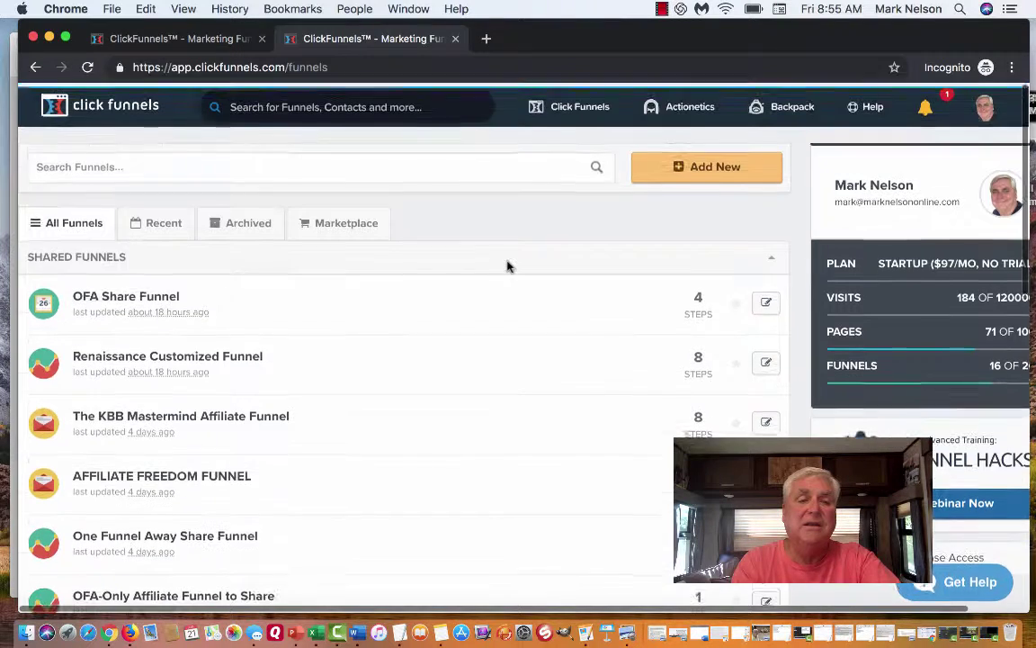
pyautogui.scroll(-2, 508, 267)
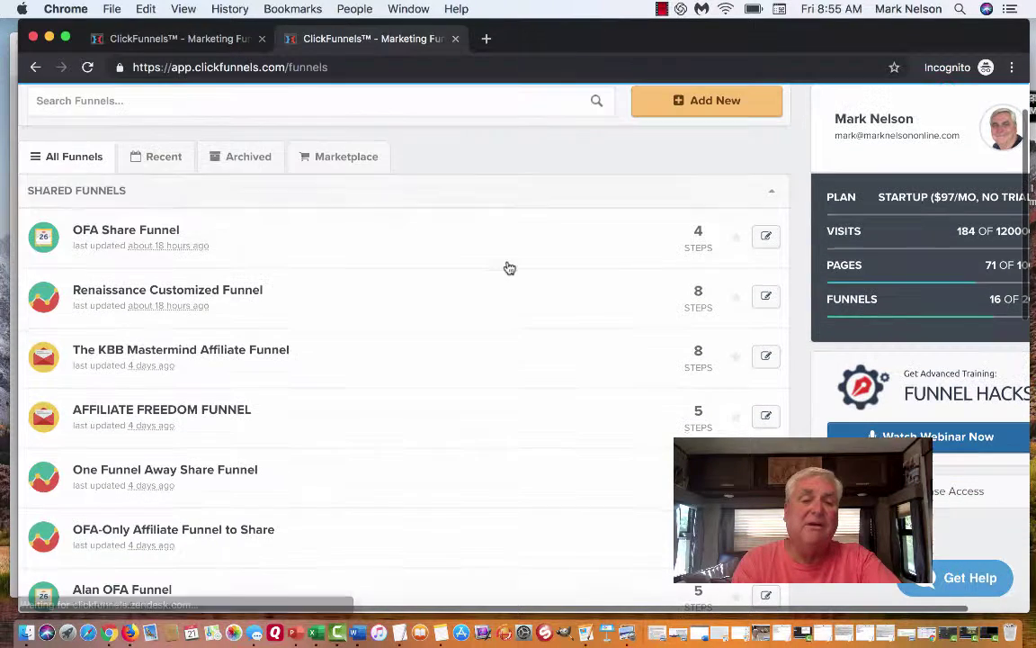
pyautogui.scroll(-6, 502, 295)
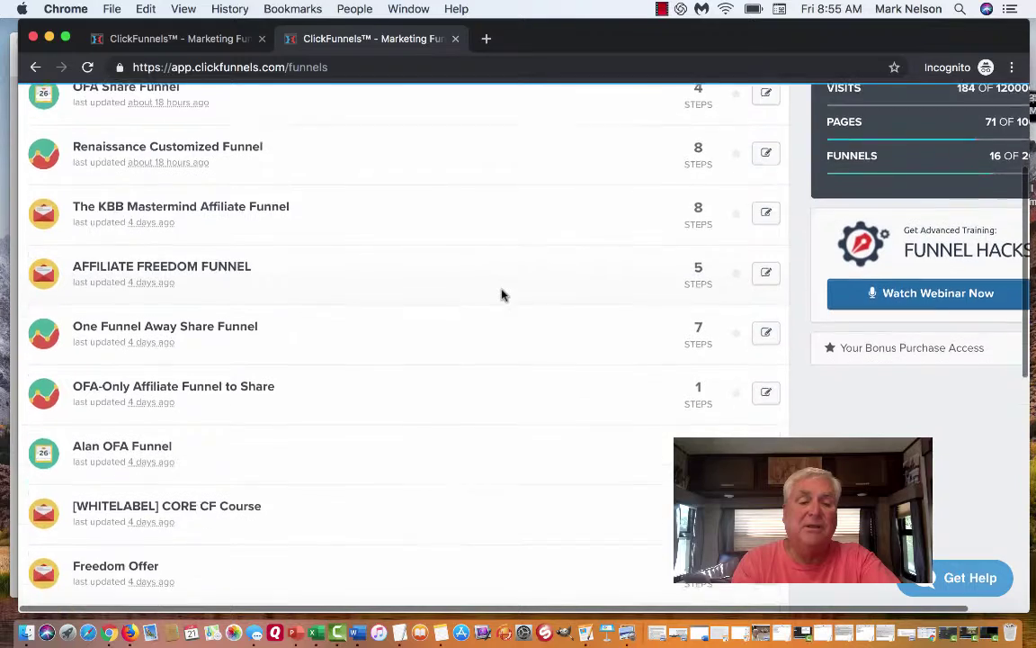
pyautogui.scroll(-2, 502, 295)
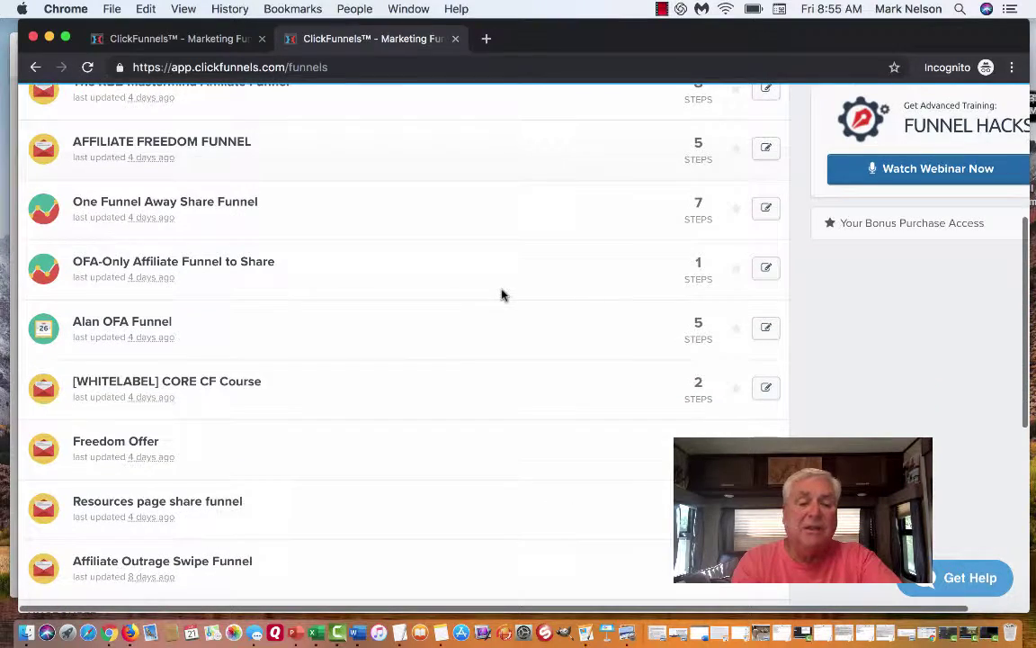
pyautogui.scroll(-5, 502, 295)
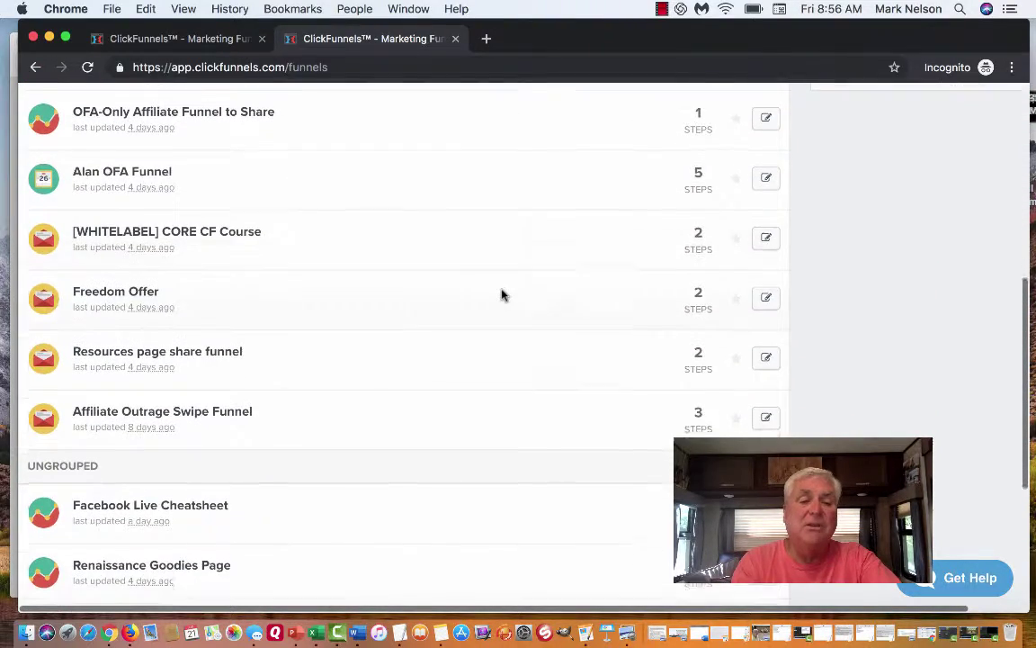
pyautogui.scroll(-3, 502, 295)
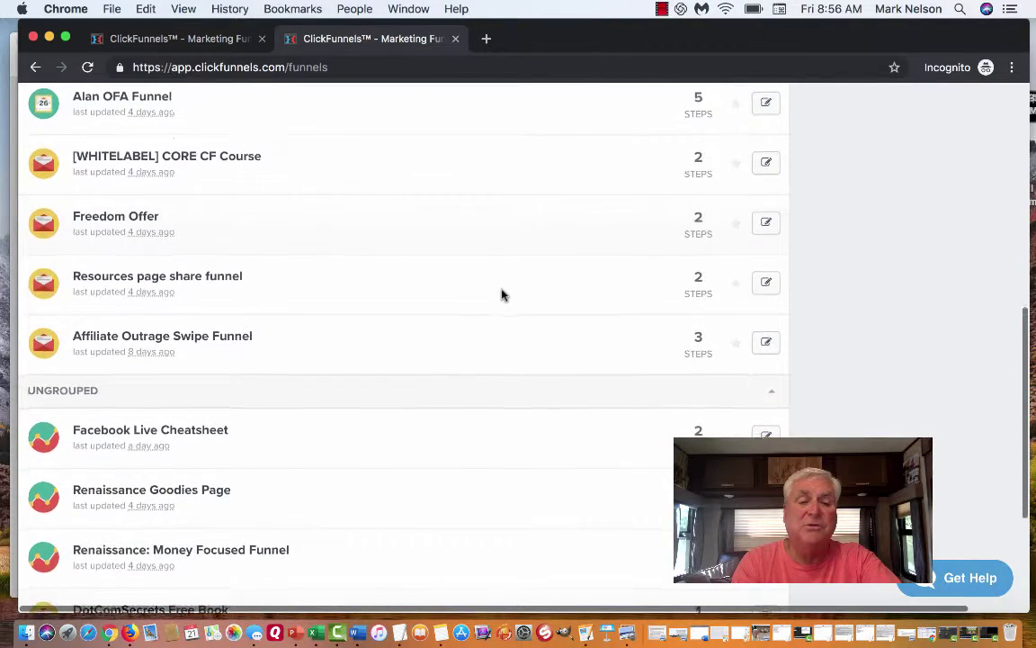
pyautogui.scroll(-4, 502, 295)
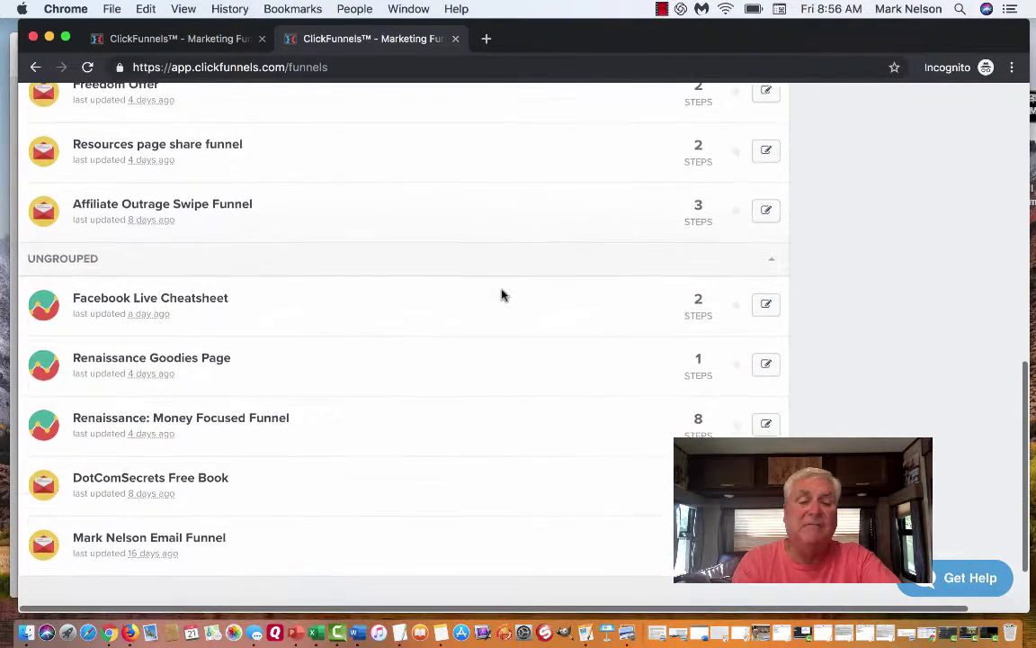
pyautogui.scroll(-2, 502, 295)
pyautogui.scroll(5, 502, 295)
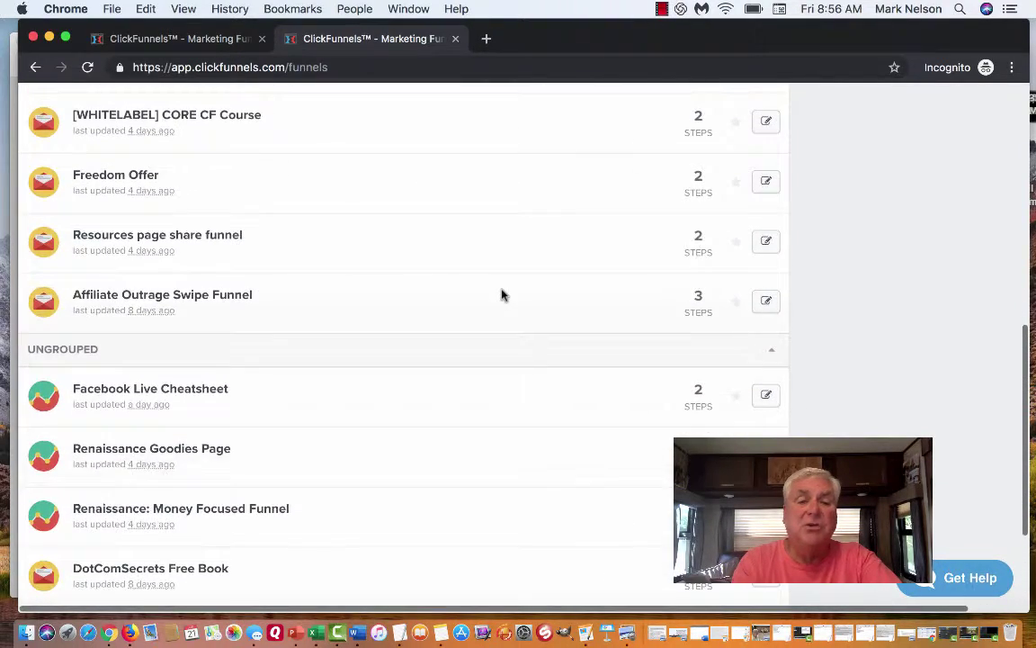
pyautogui.scroll(9, 502, 295)
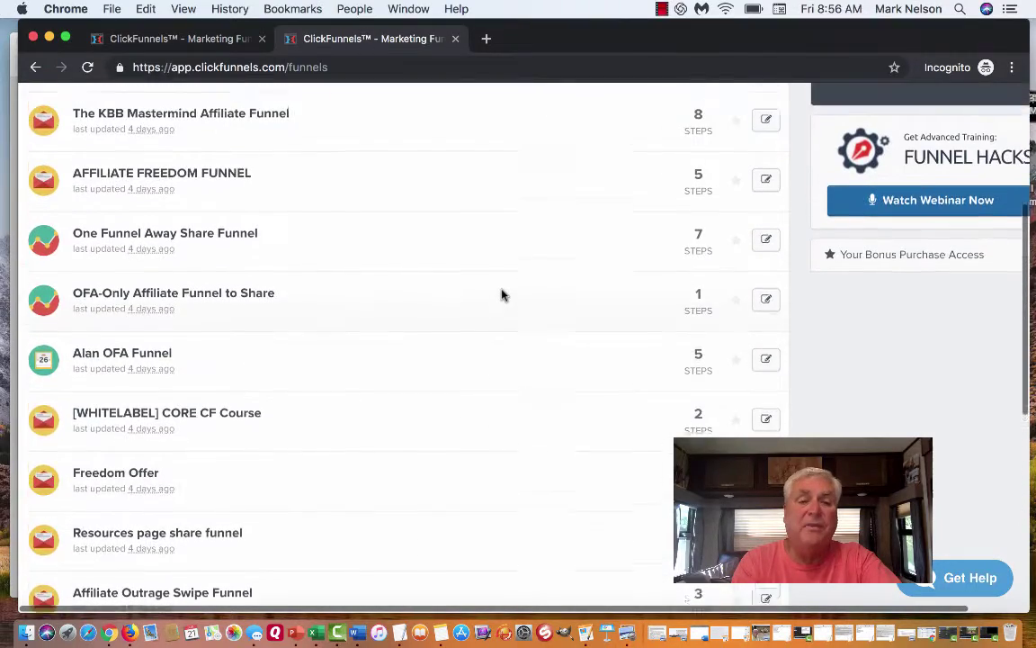
pyautogui.scroll(5, 502, 295)
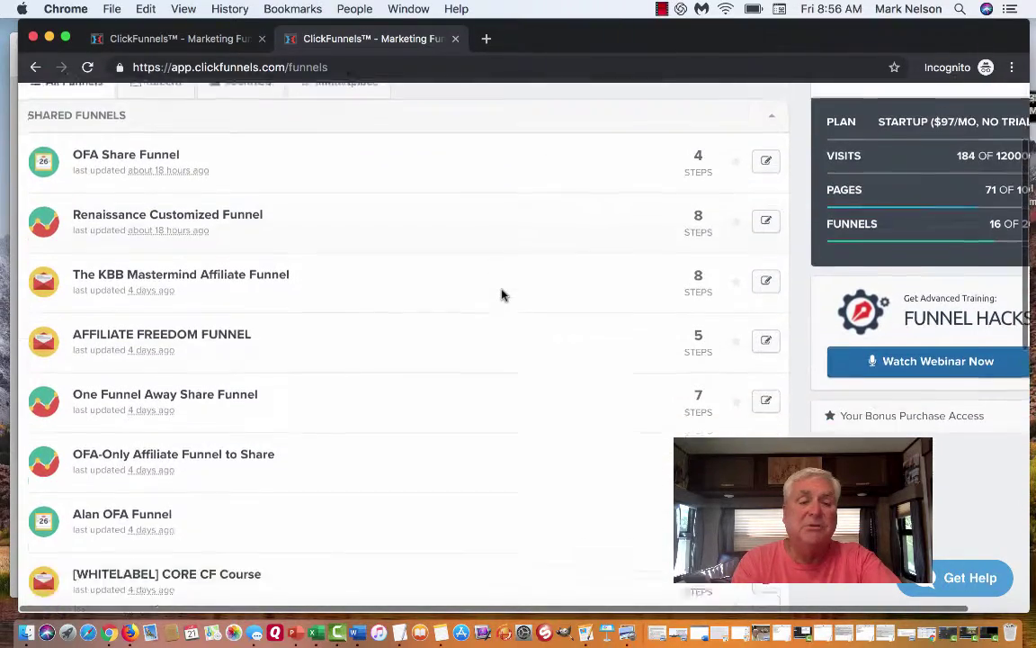
# Open the five-step OFA funnel from the Shared Funnels group and go to its settings.
pyautogui.scroll(-4, 502, 295)
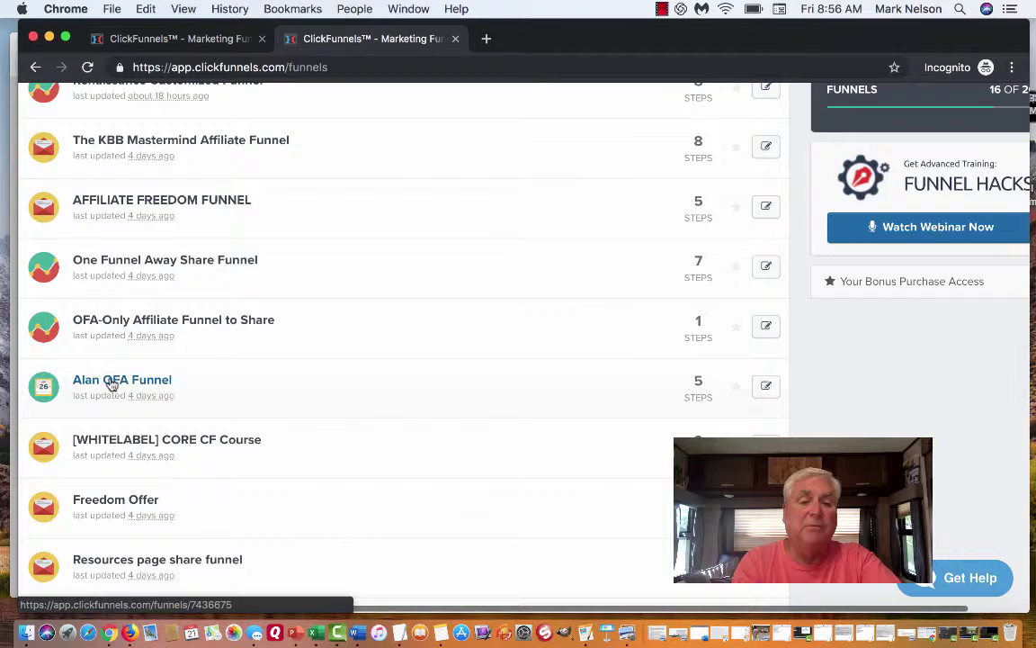
pyautogui.scroll(5, 272, 373)
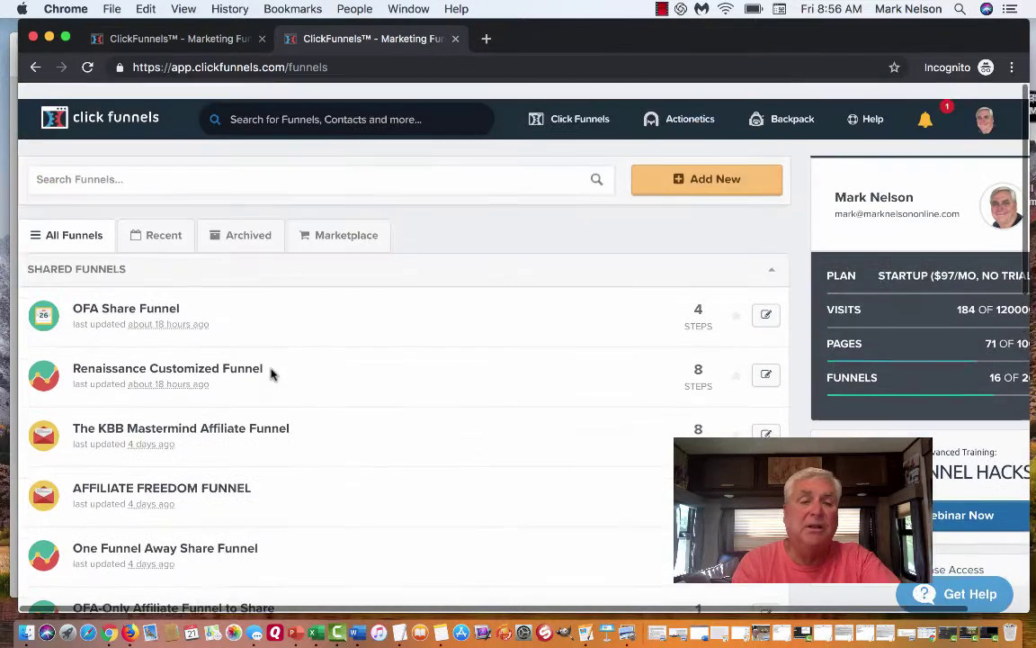
pyautogui.scroll(-2, 352, 379)
pyautogui.scroll(-2, 352, 379)
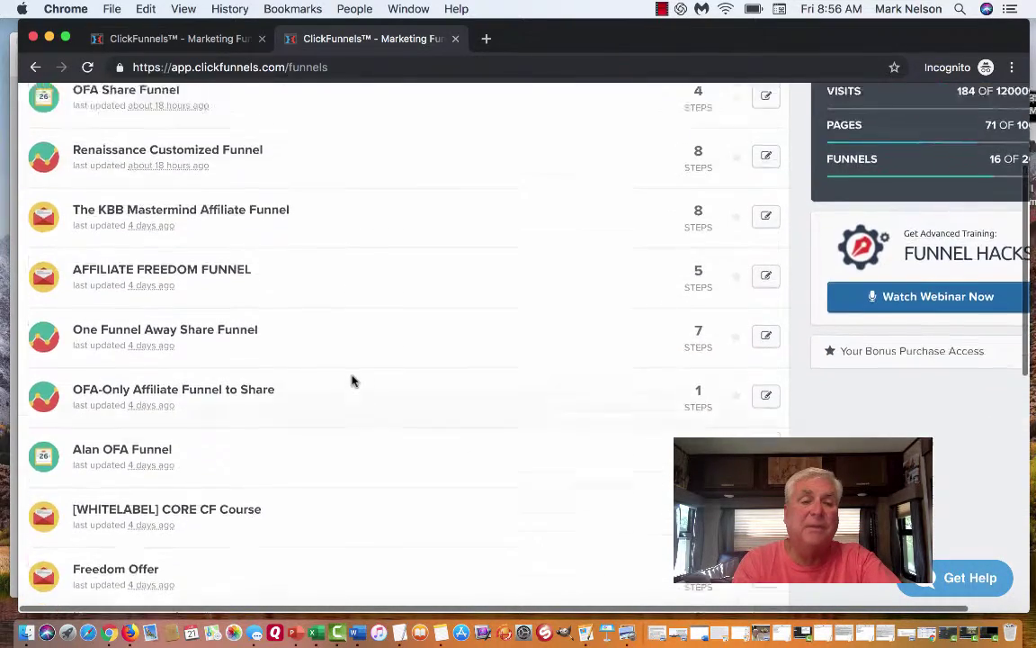
pyautogui.scroll(3, 352, 377)
pyautogui.scroll(-6, 352, 378)
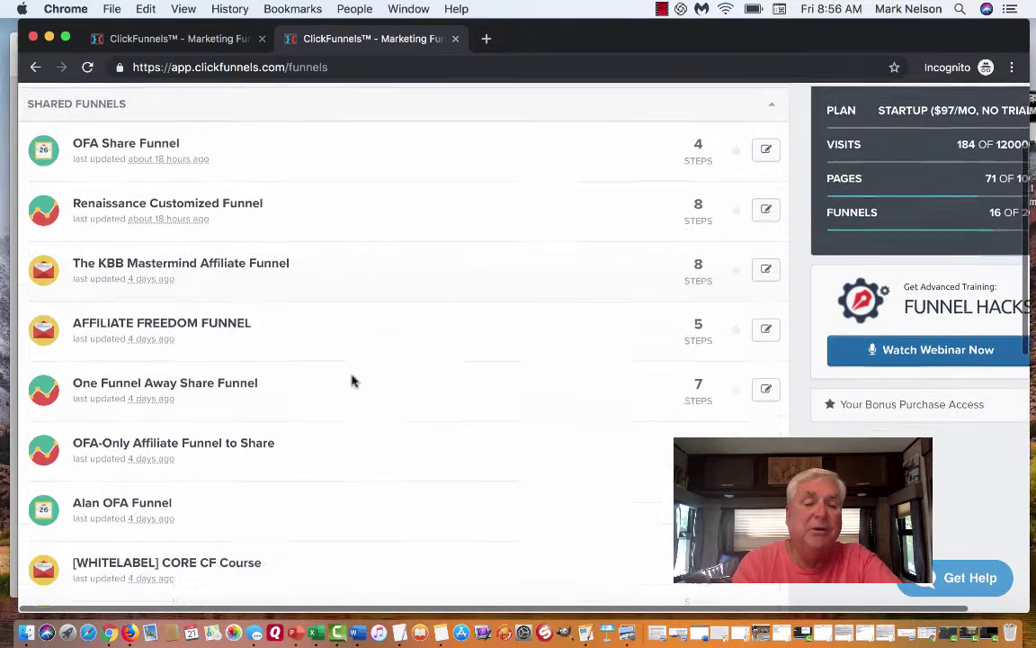
pyautogui.hscroll(1, 135, 324)
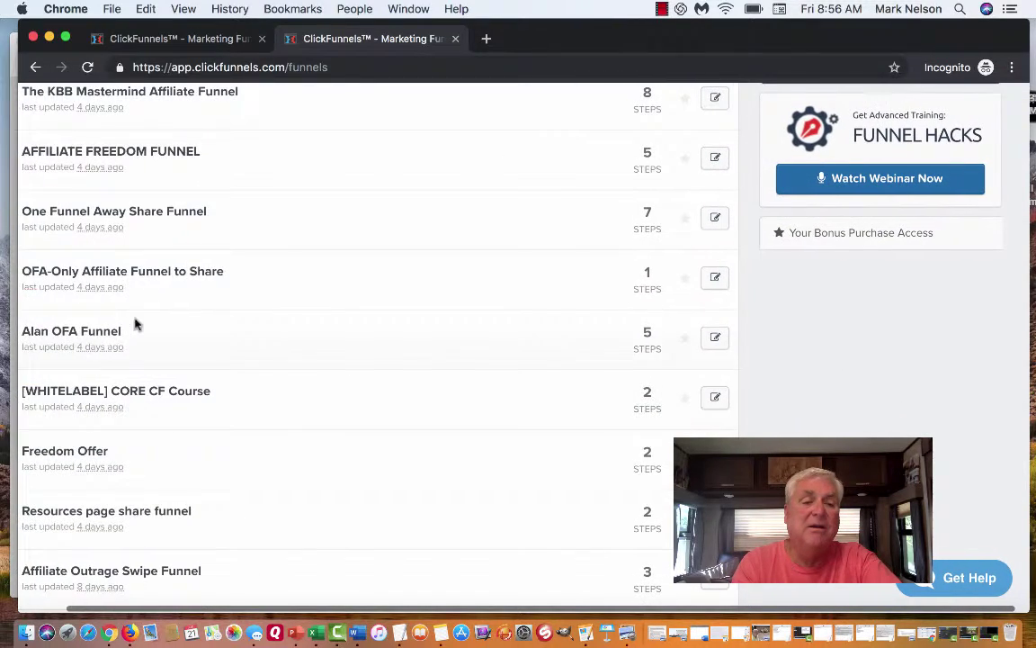
pyautogui.click(88, 333)
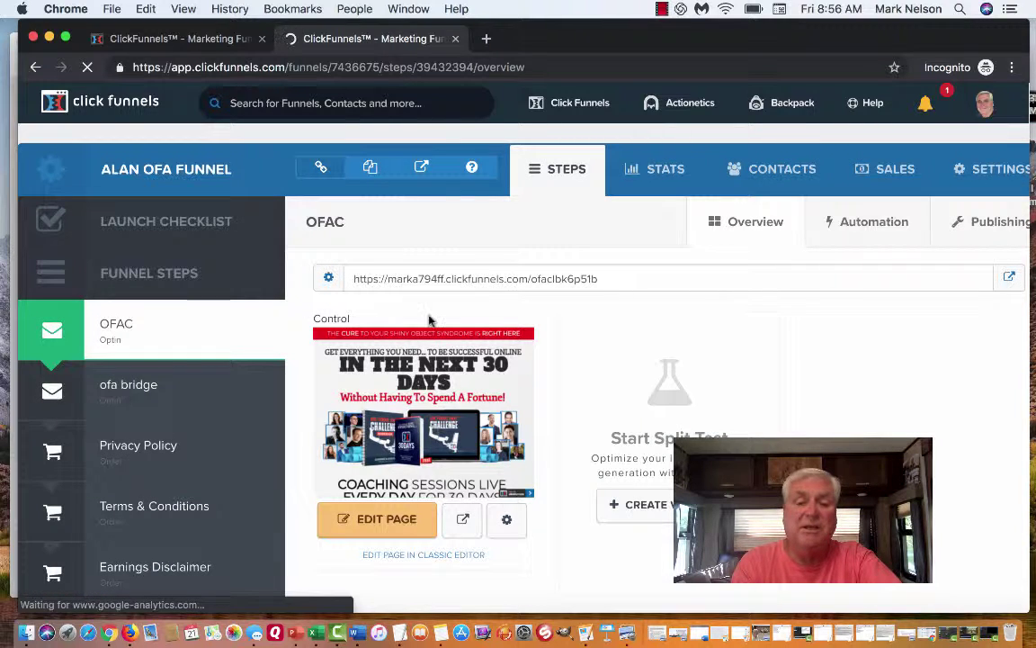
pyautogui.scroll(-2, 324, 455)
pyautogui.scroll(1, 324, 455)
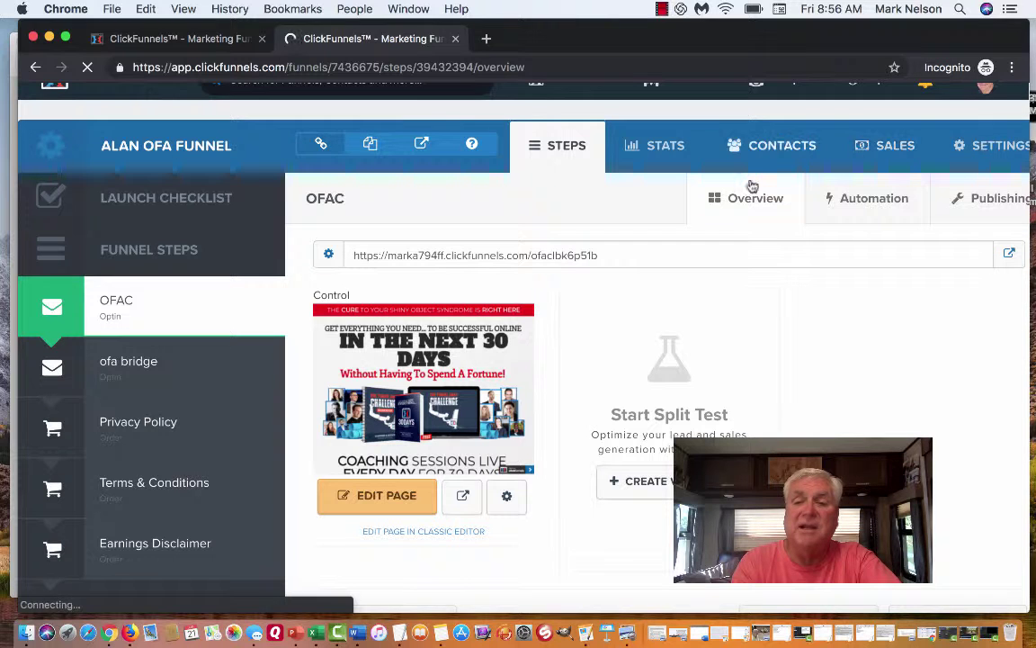
pyautogui.click(997, 147)
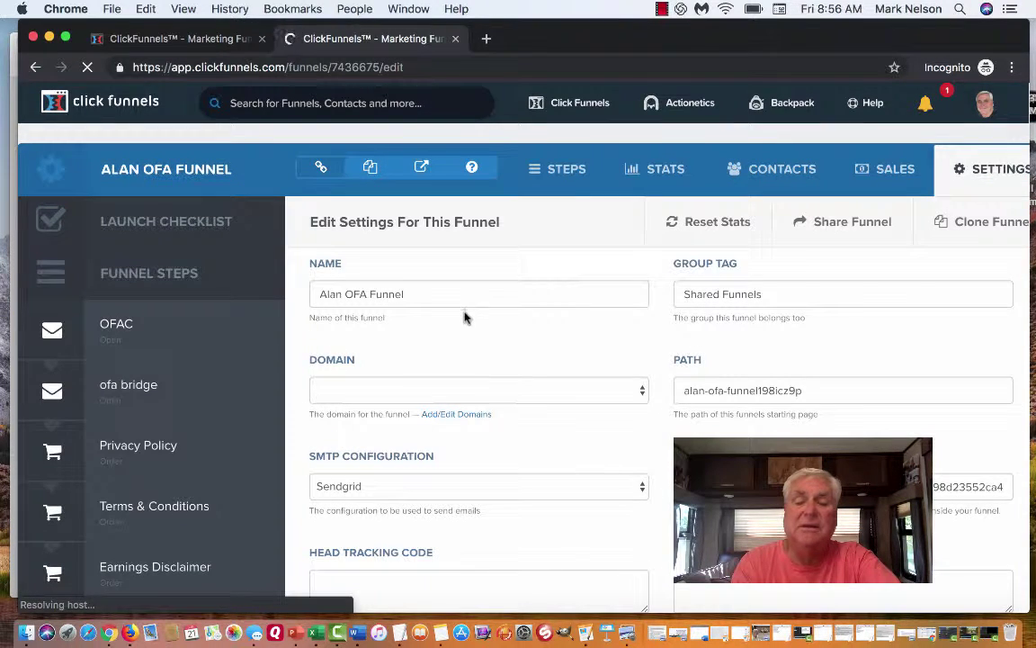
# Archive the open OFA funnel using the archive option at the end of its settings page.
pyautogui.scroll(-3, 469, 352)
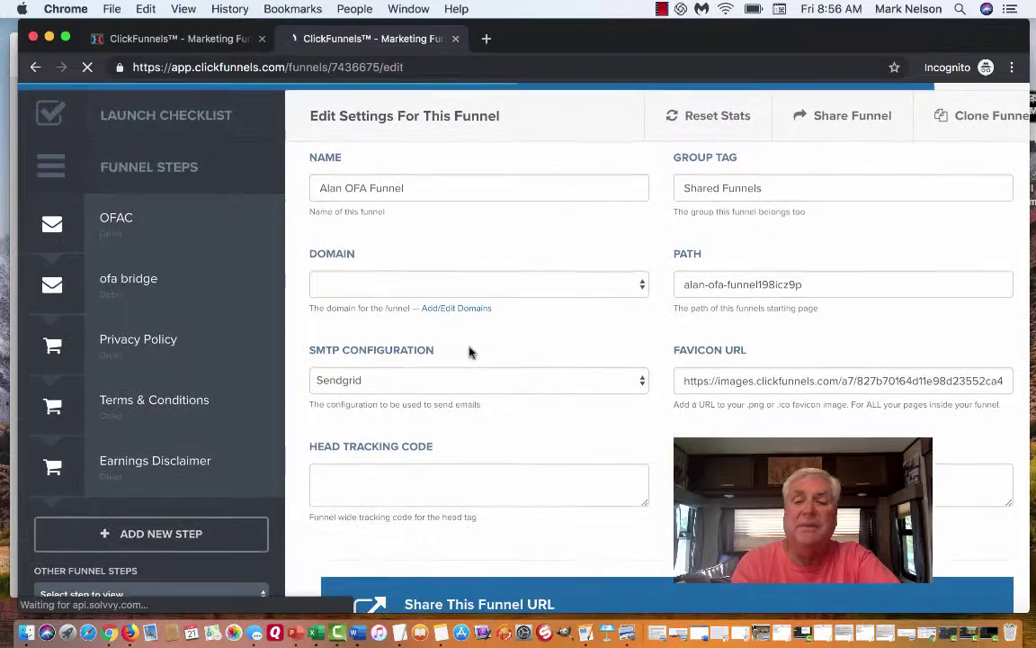
pyautogui.scroll(-2, 564, 277)
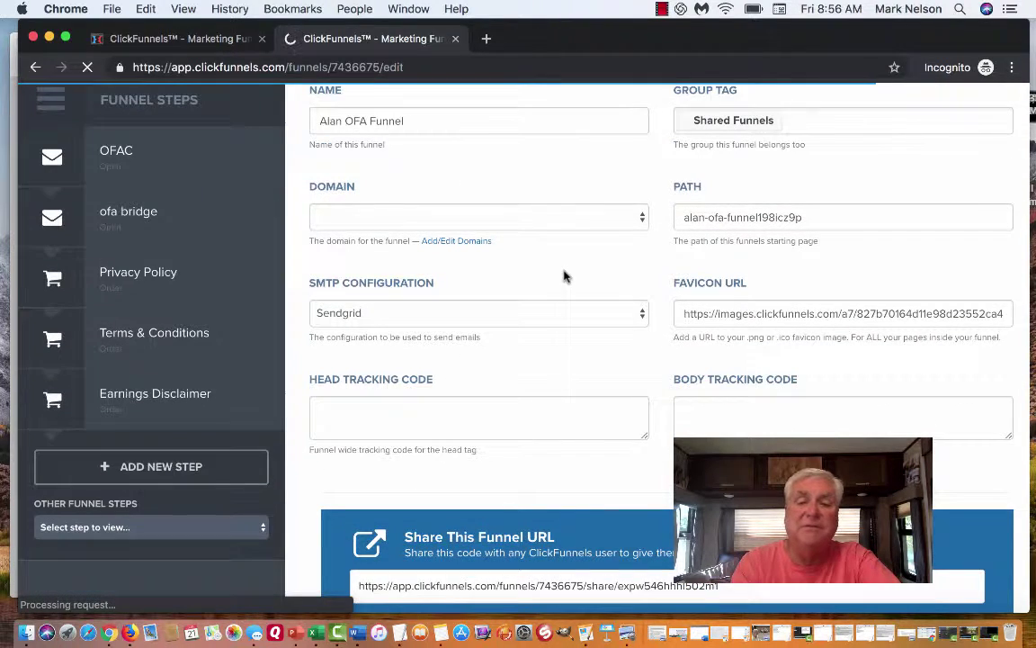
pyautogui.scroll(-3, 564, 276)
pyautogui.scroll(-3, 514, 308)
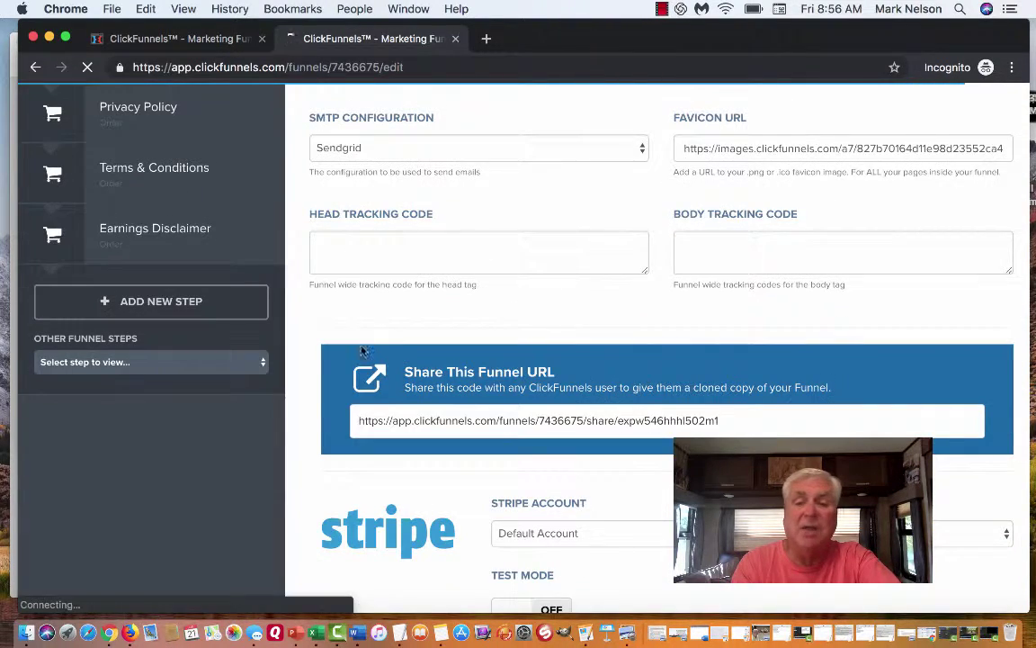
pyautogui.scroll(-5, 313, 394)
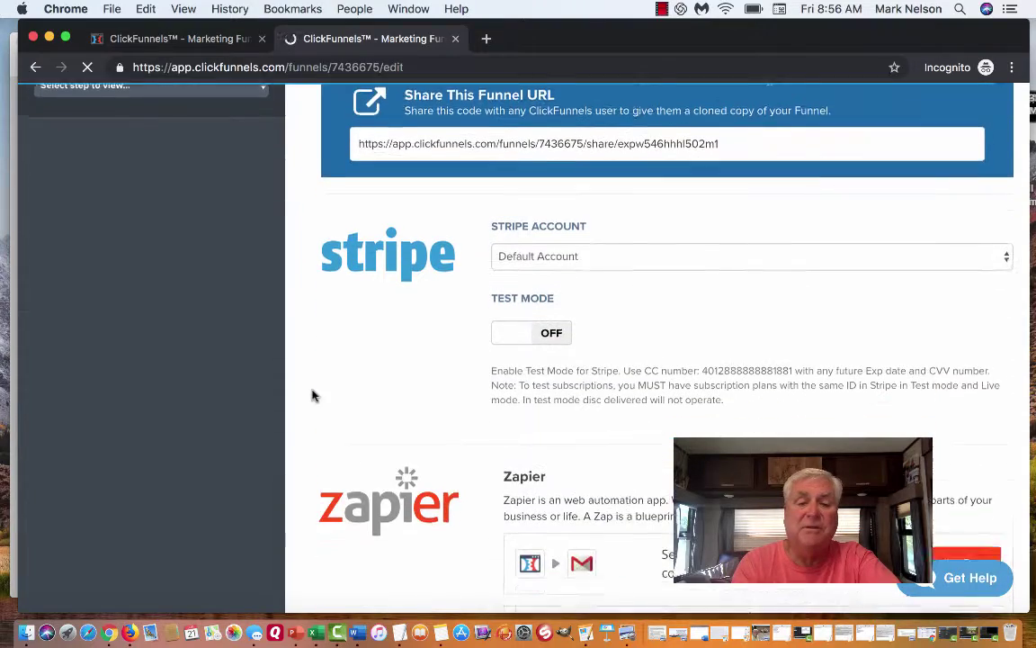
pyautogui.scroll(-5, 312, 394)
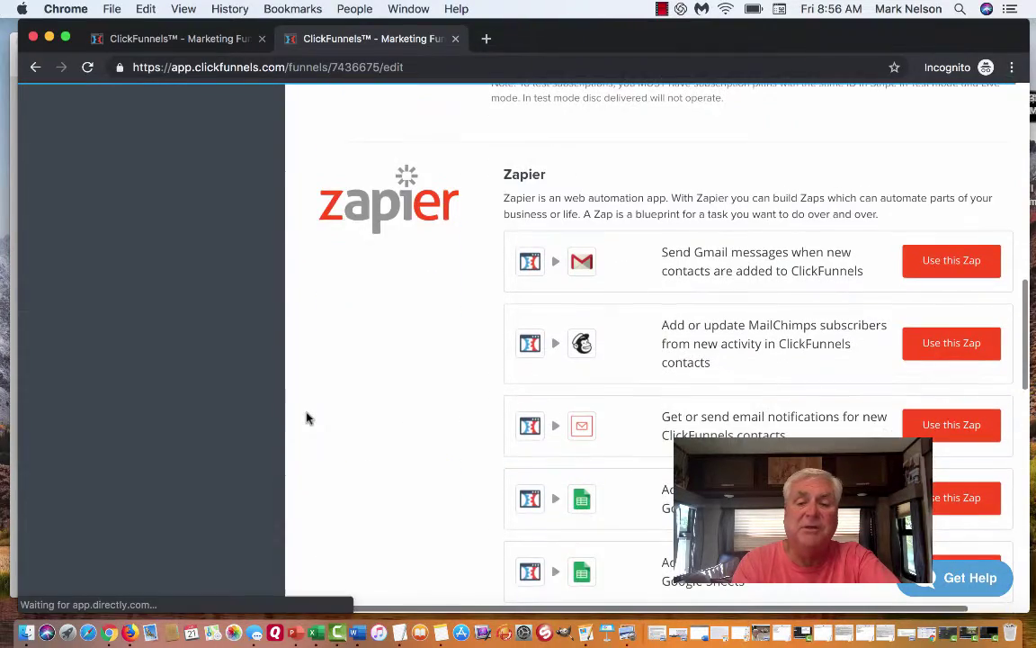
pyautogui.scroll(-12, 306, 417)
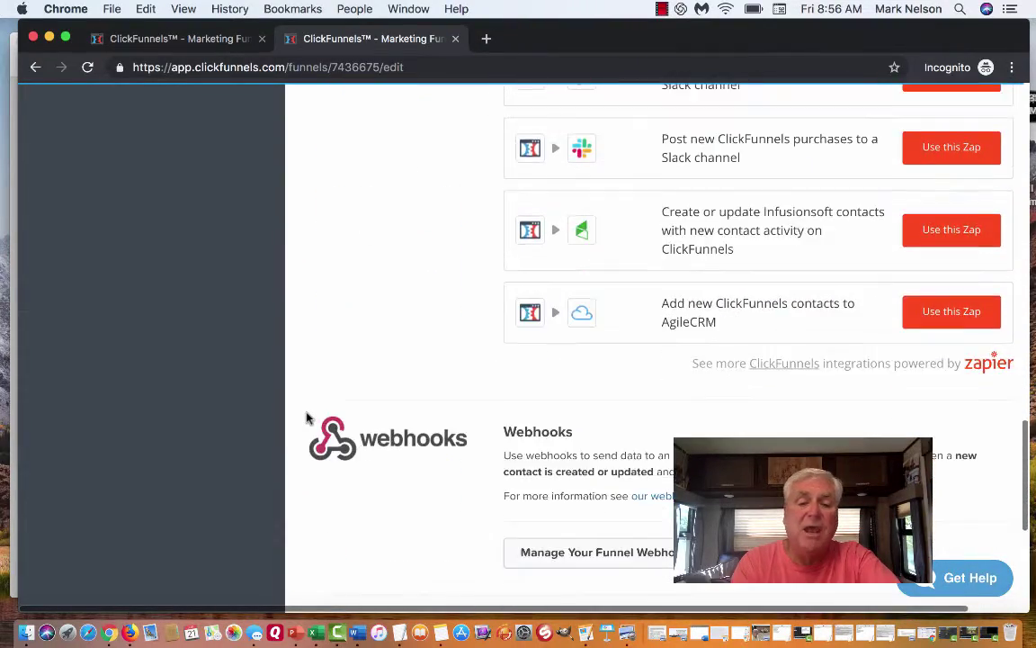
pyautogui.scroll(-4, 306, 418)
pyautogui.scroll(-2, 391, 501)
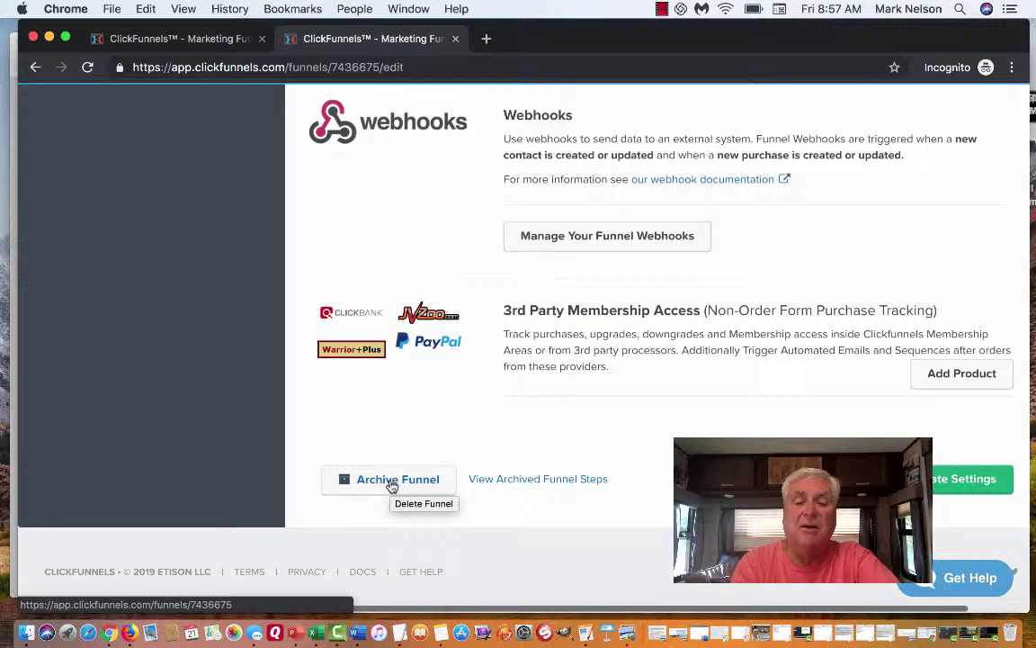
pyautogui.click(392, 485)
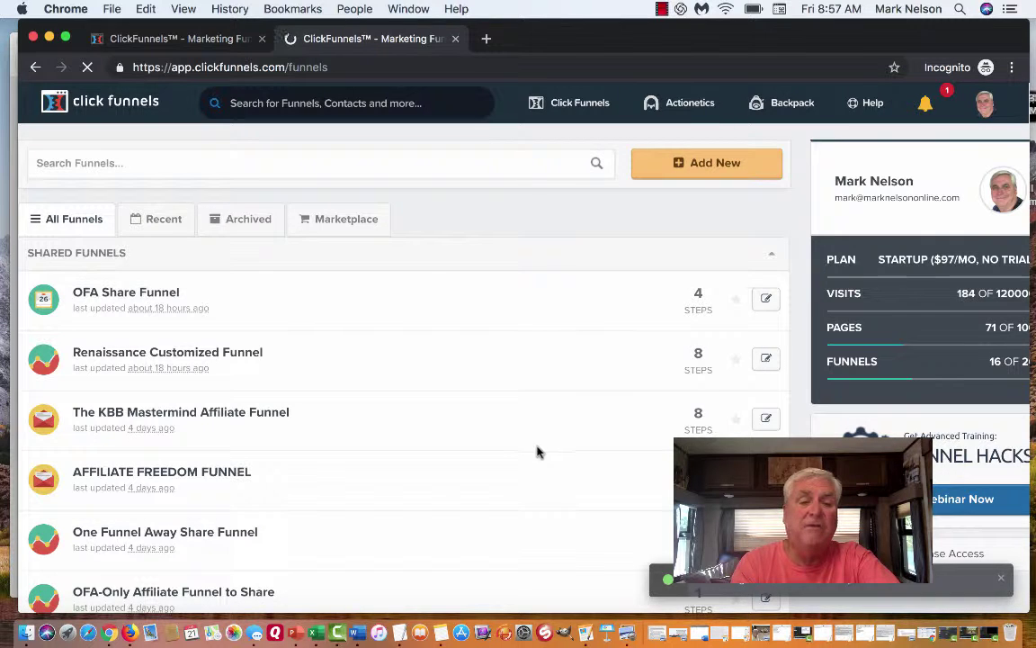
# Display the list of archived funnels that can be restored.
pyautogui.scroll(-1, 540, 448)
pyautogui.scroll(1, 540, 448)
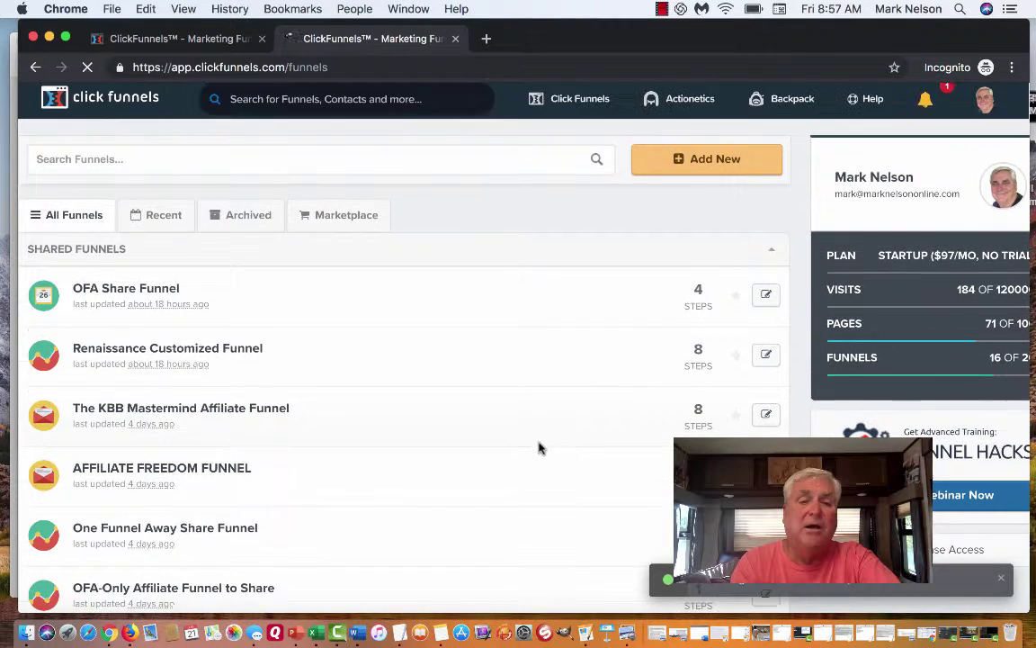
pyautogui.scroll(-1, 540, 448)
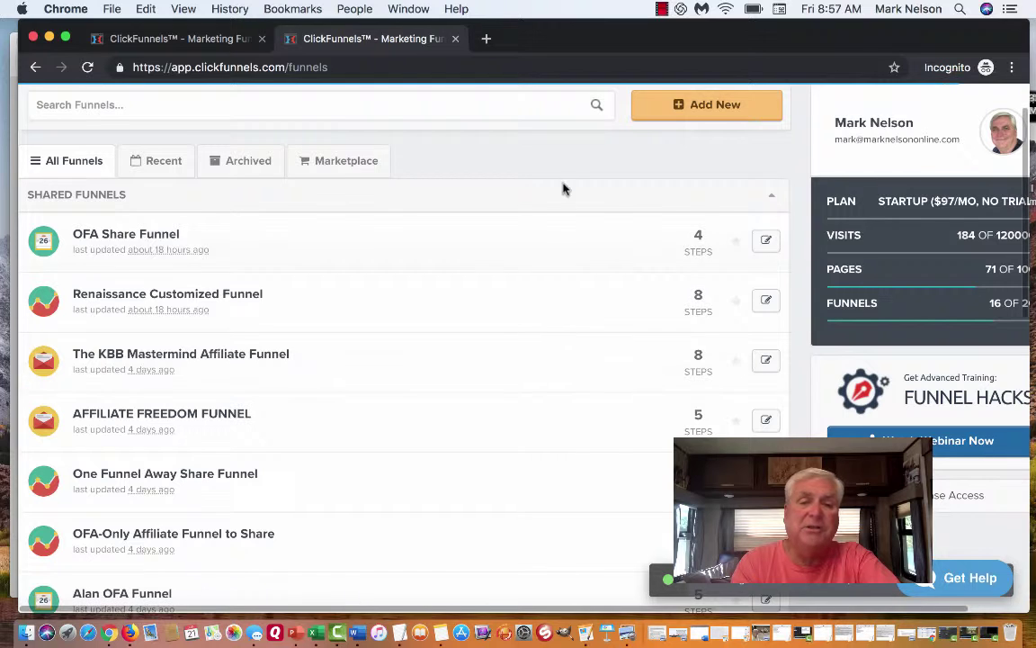
pyautogui.click(241, 164)
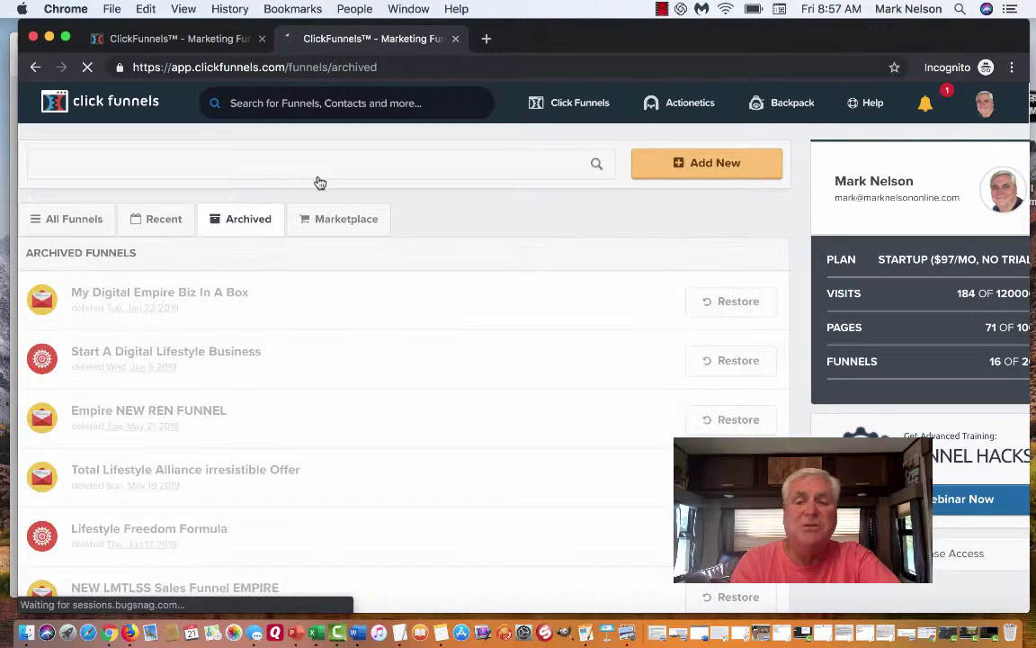
# Look through the entire list of archived funnels for the restorable ones, and return to the list of all funnels.
pyautogui.scroll(-5, 418, 286)
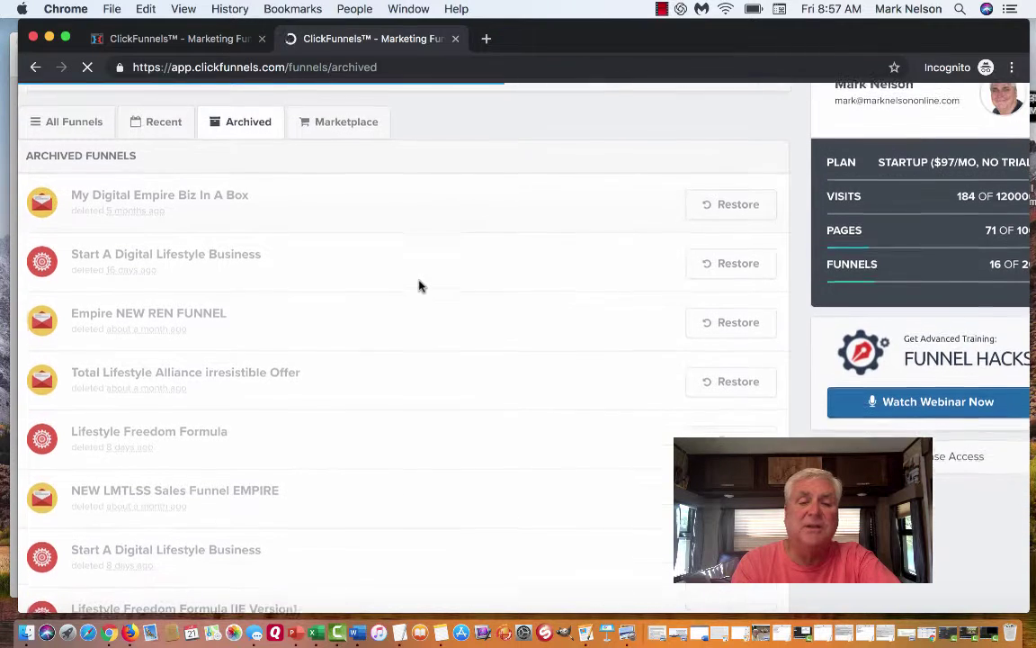
pyautogui.scroll(-3, 418, 286)
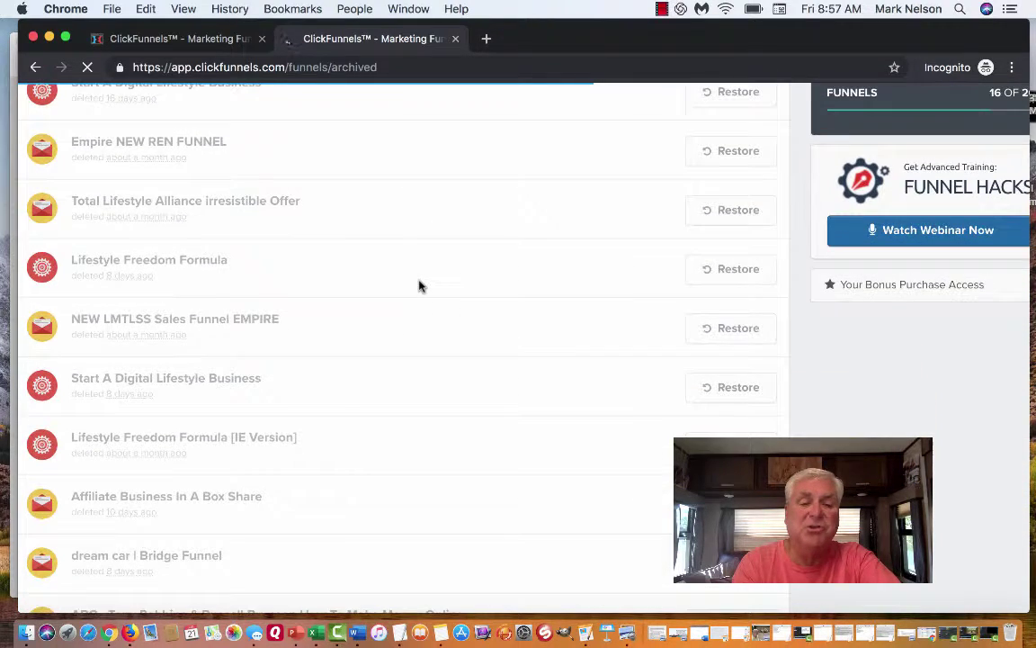
pyautogui.scroll(-9, 418, 286)
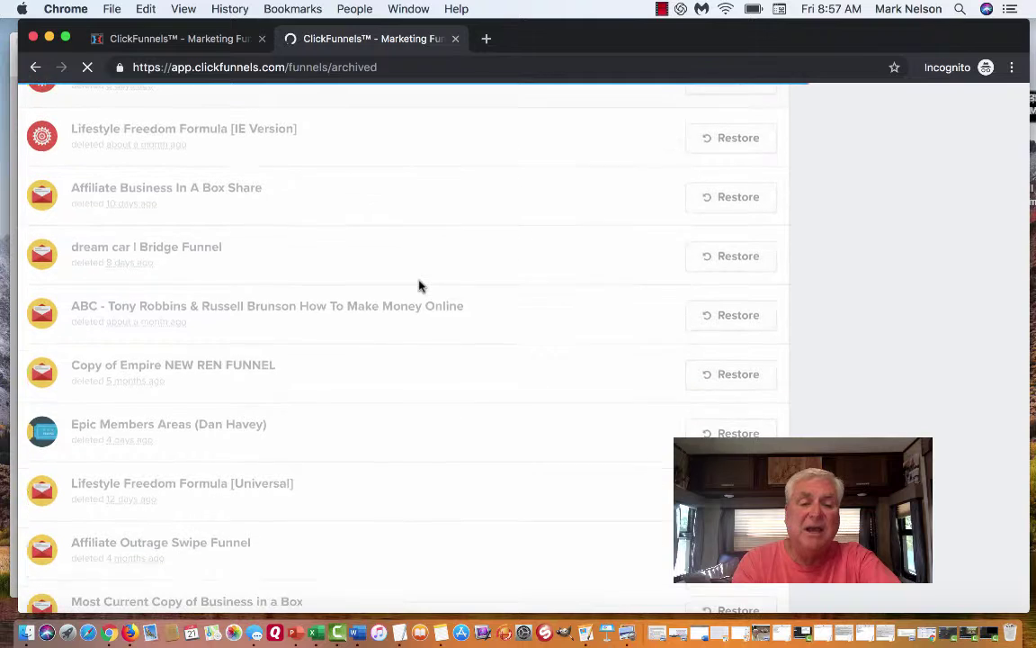
pyautogui.scroll(-11, 418, 286)
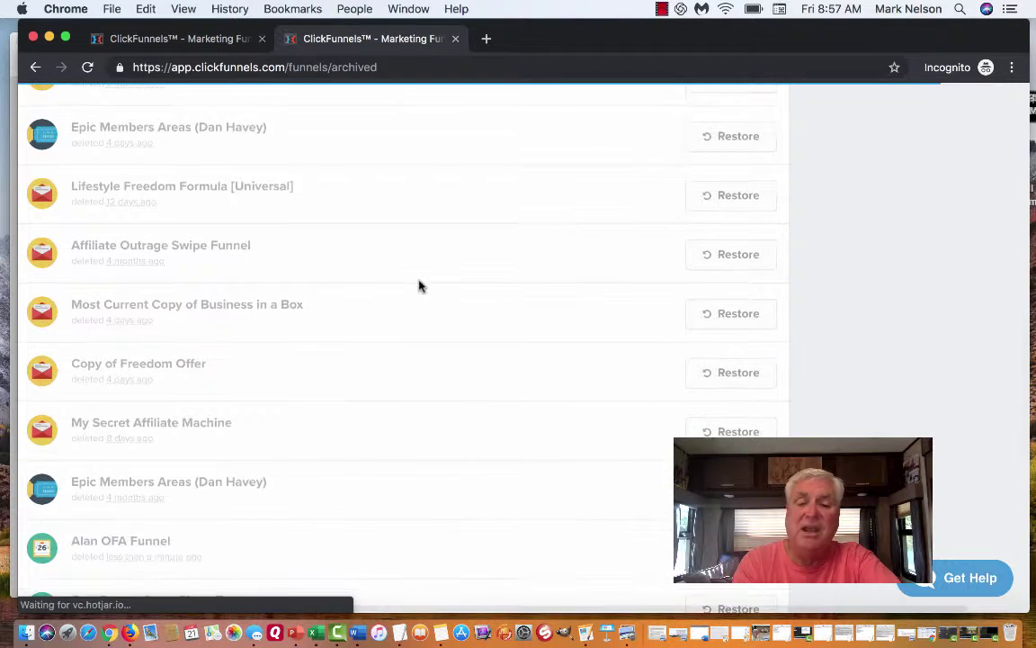
pyautogui.scroll(-7, 419, 286)
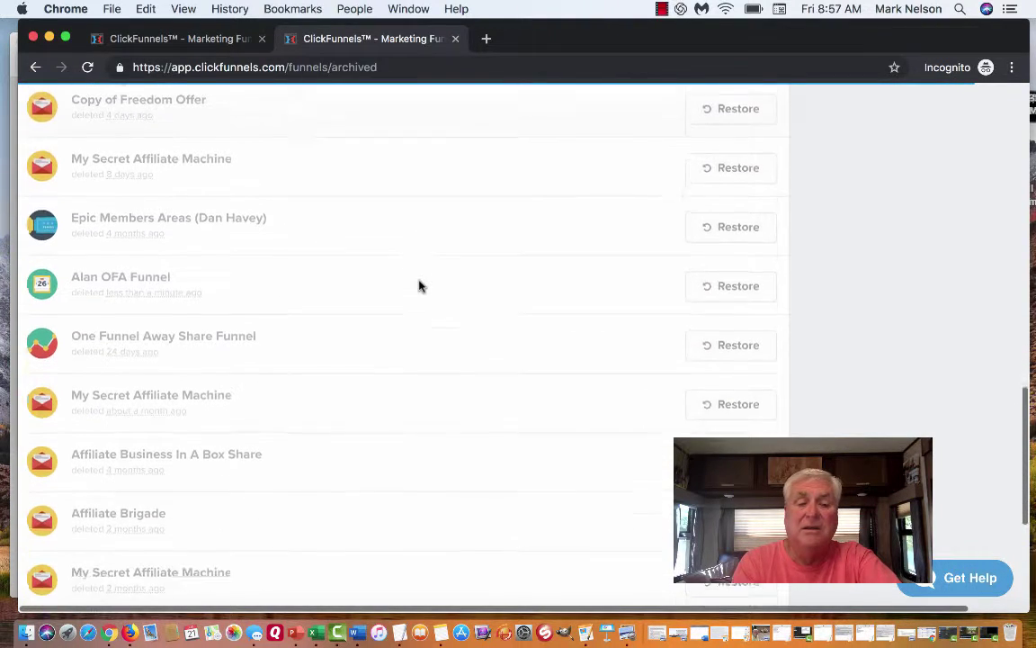
pyautogui.scroll(-7, 418, 286)
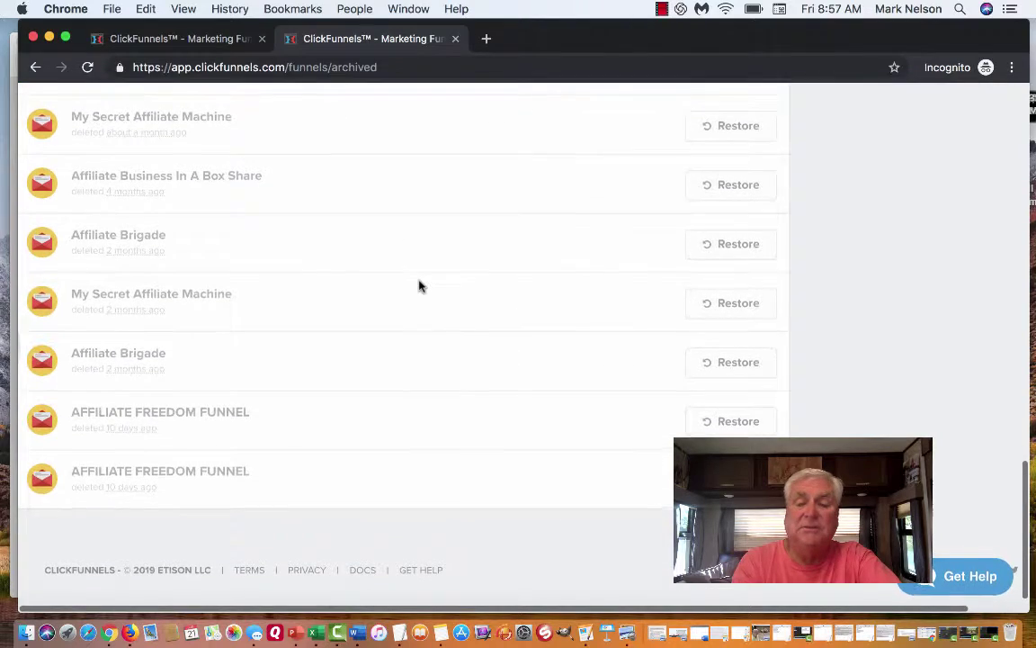
pyautogui.scroll(20, 419, 286)
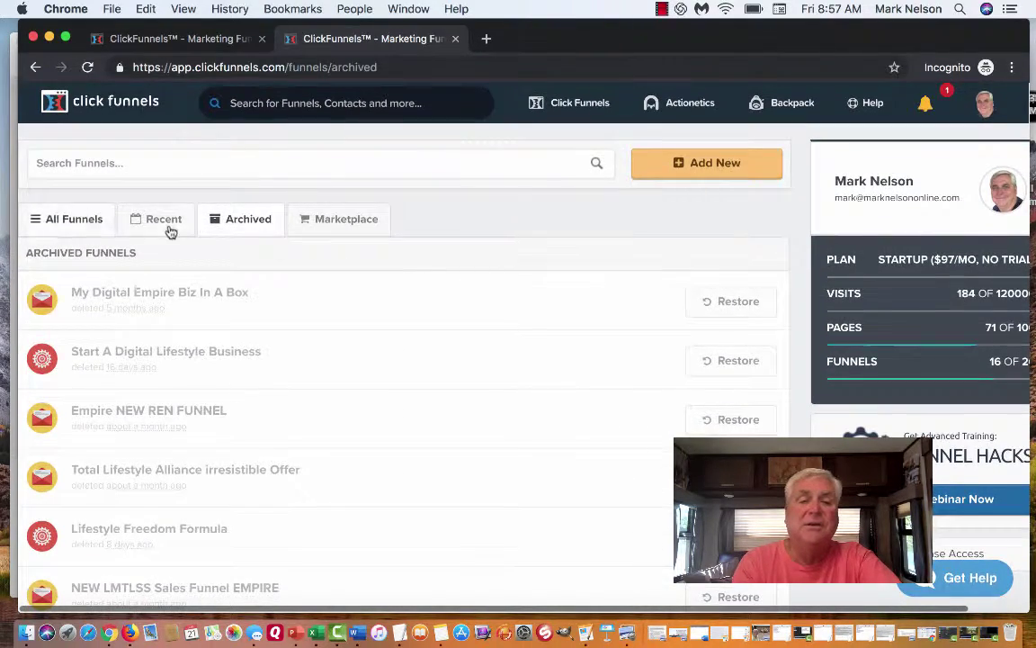
pyautogui.click(74, 220)
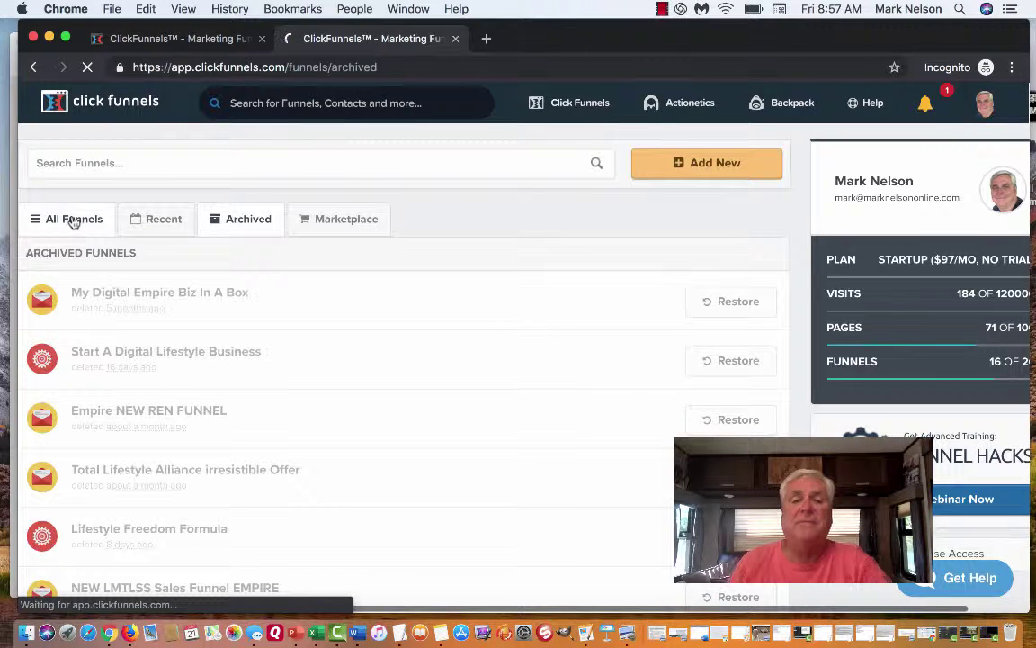